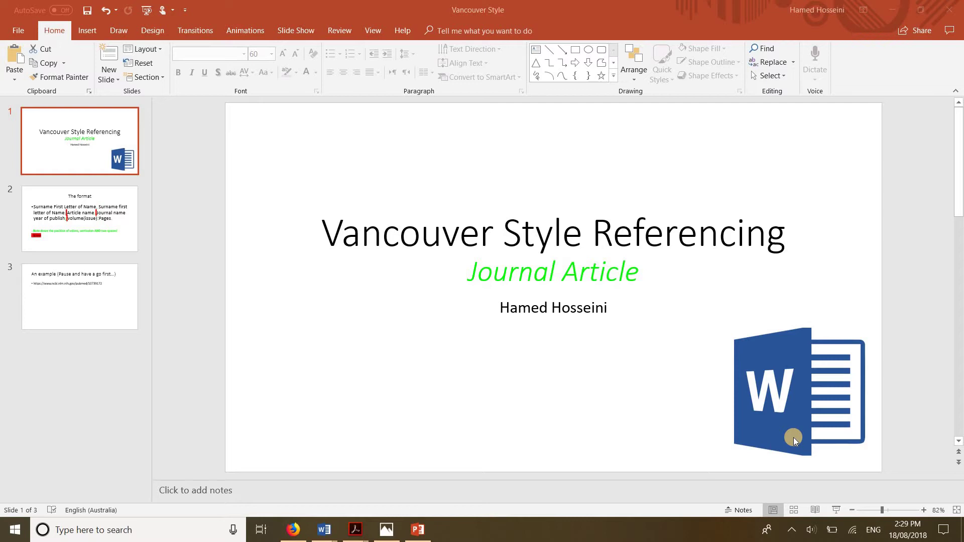
Show slide 2, 'The format', with its green citation punctuation and red double-space marks
click(52, 231)
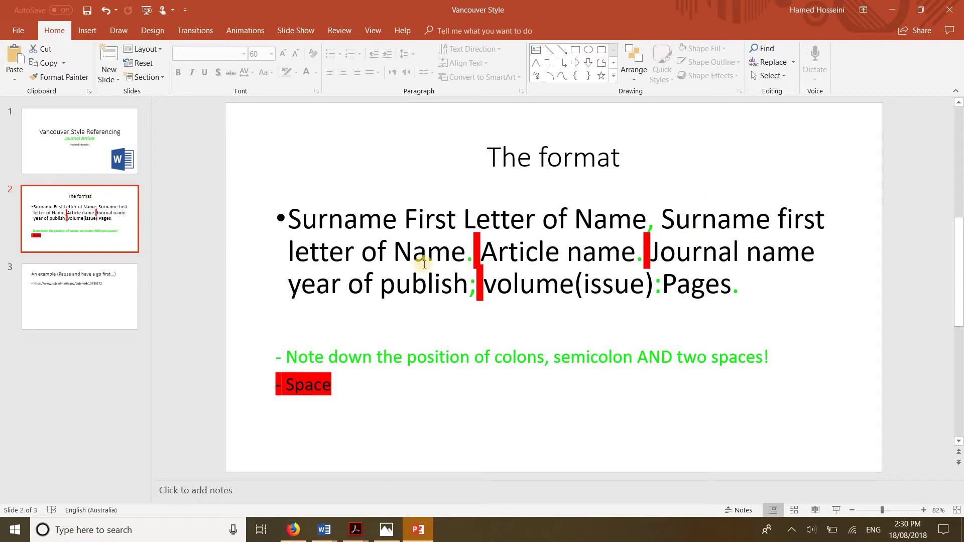
click(466, 259)
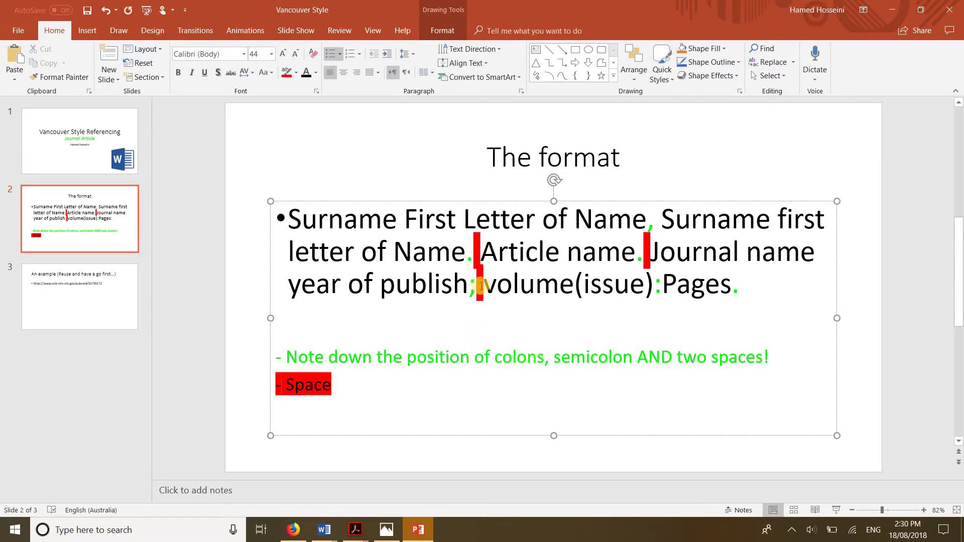
double_click(475, 255)
click(477, 251)
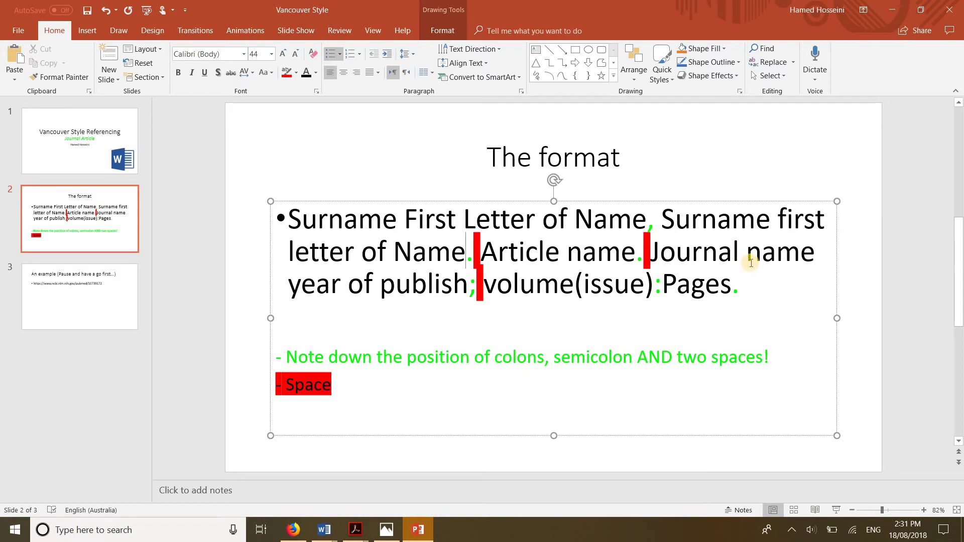
drag(658, 252, 778, 249)
click(776, 252)
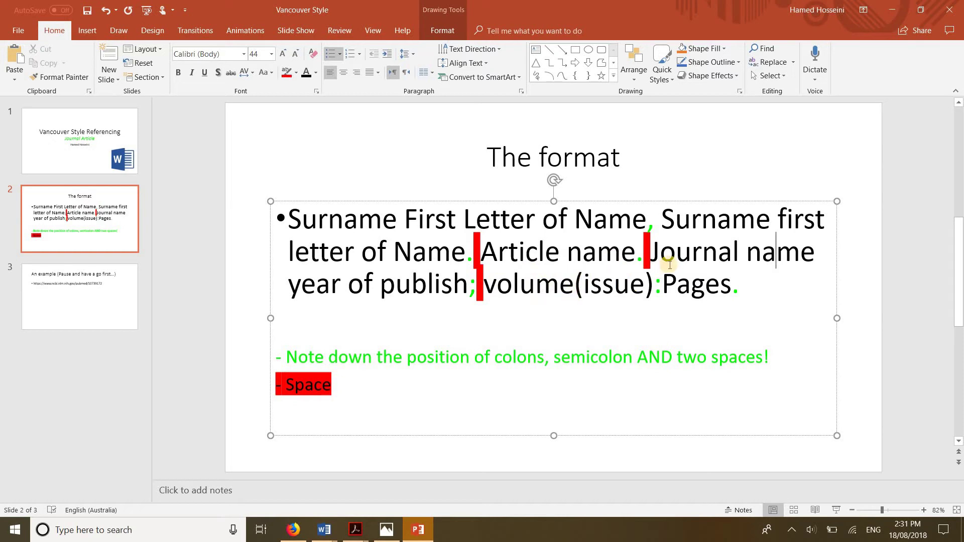
click(661, 288)
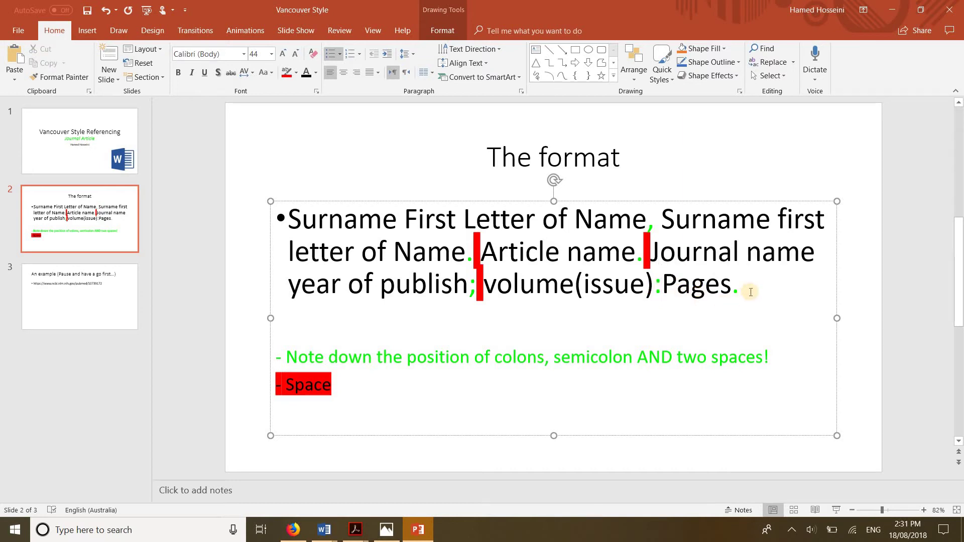
Load slide 3's PubMed address, ending 10739172, in a new Firefox tab
click(53, 289)
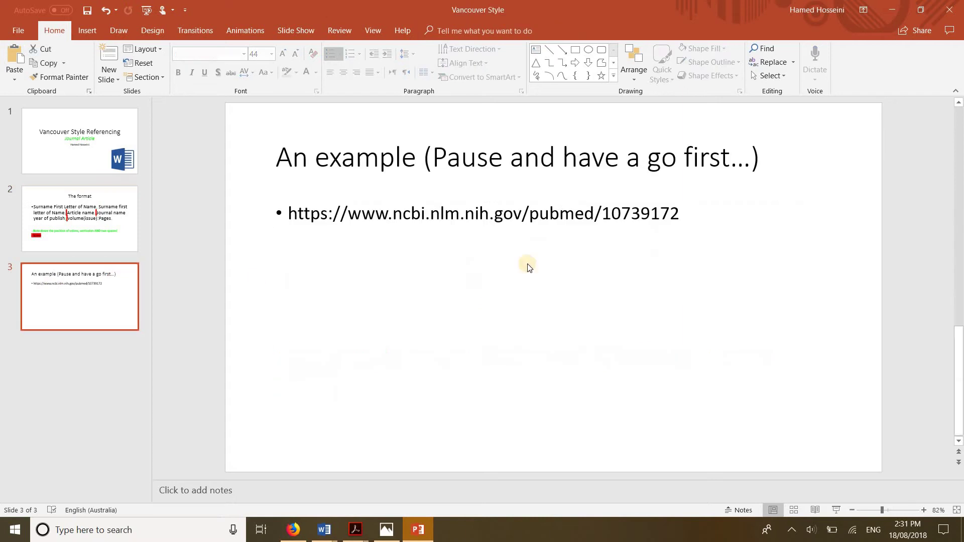
click(680, 214)
click(266, 215)
key(ctrl+c)
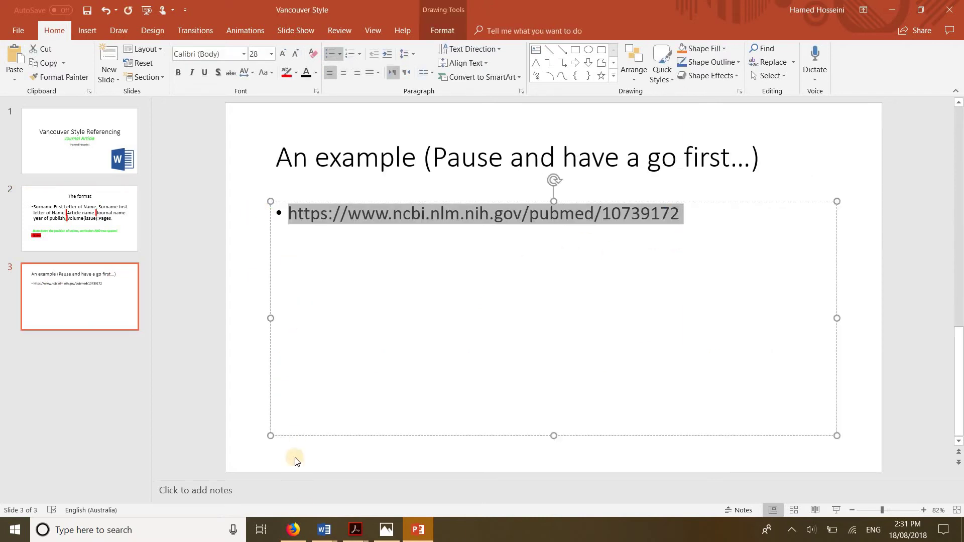
click(293, 529)
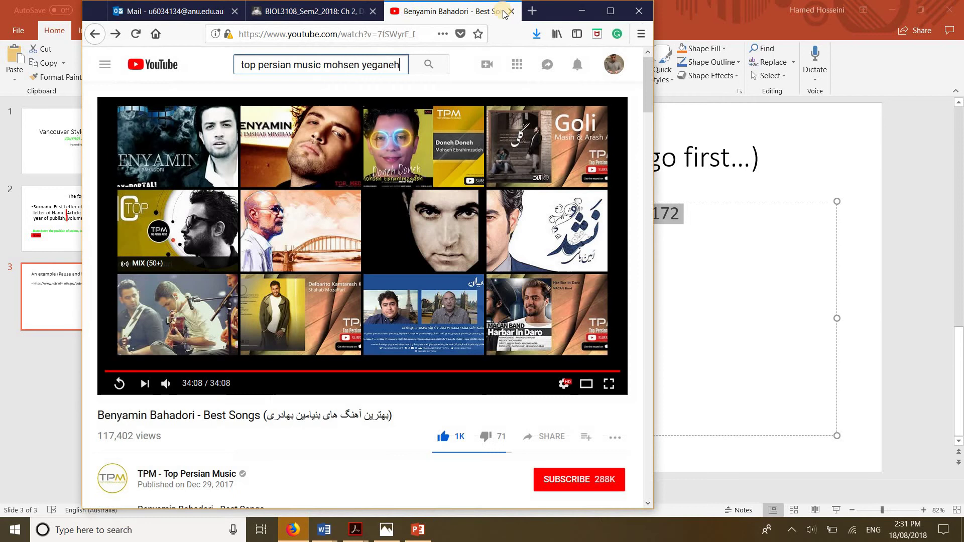
click(533, 11)
key(ctrl+v)
key(Return)
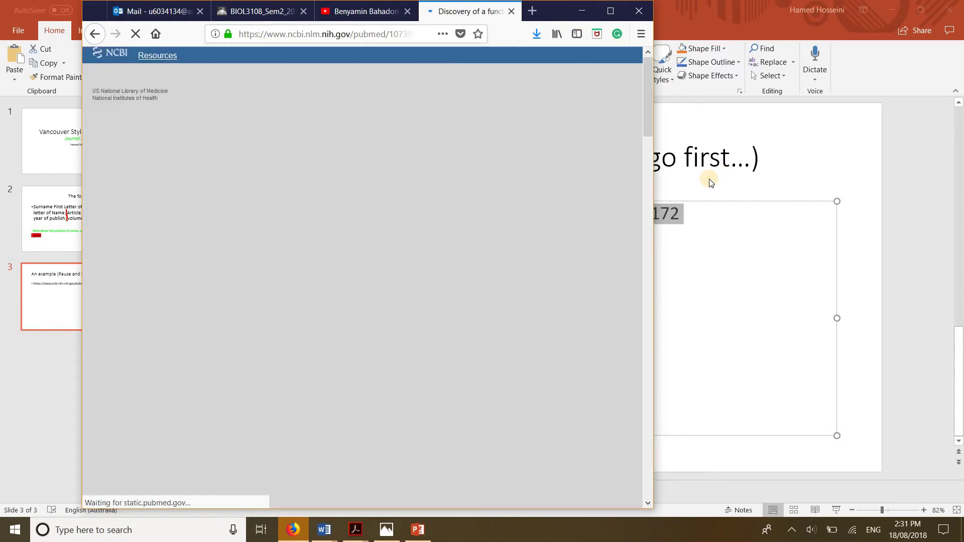
Turn slide 3's address into a link and arrange PowerPoint and PubMed side by side
click(690, 252)
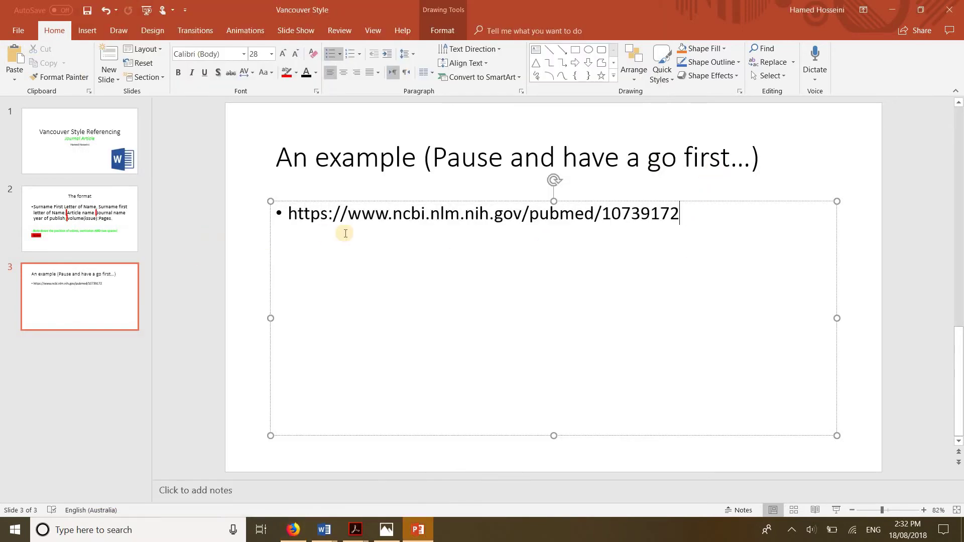
key(Return)
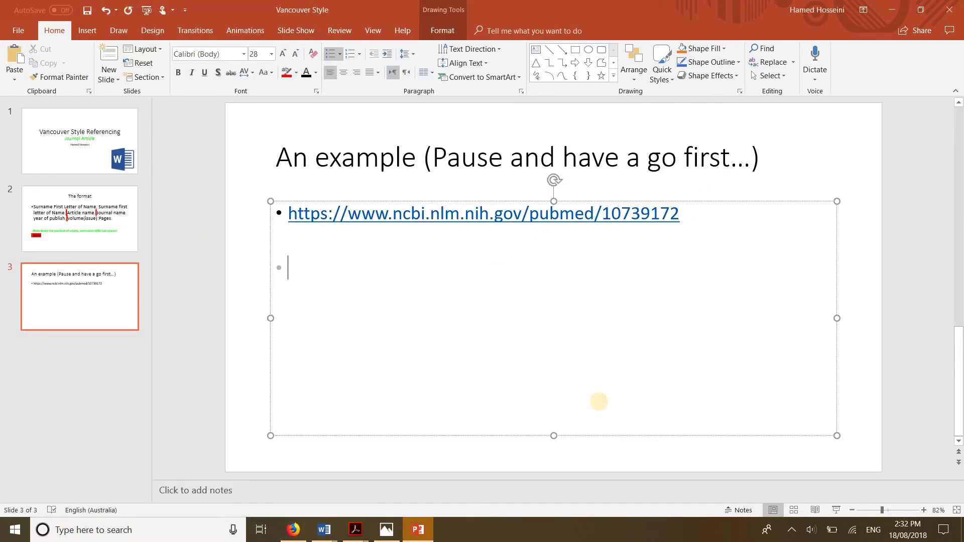
click(921, 9)
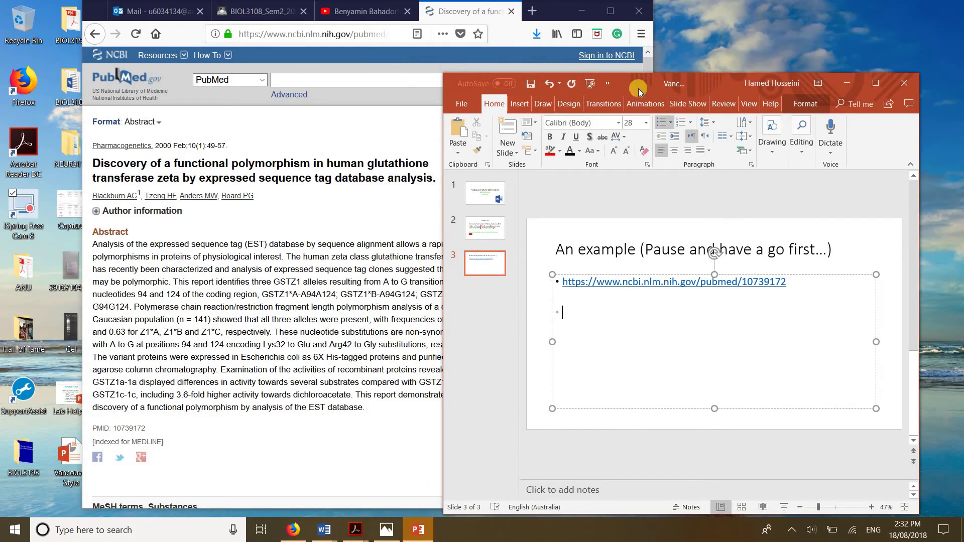
drag(639, 88, 704, 35)
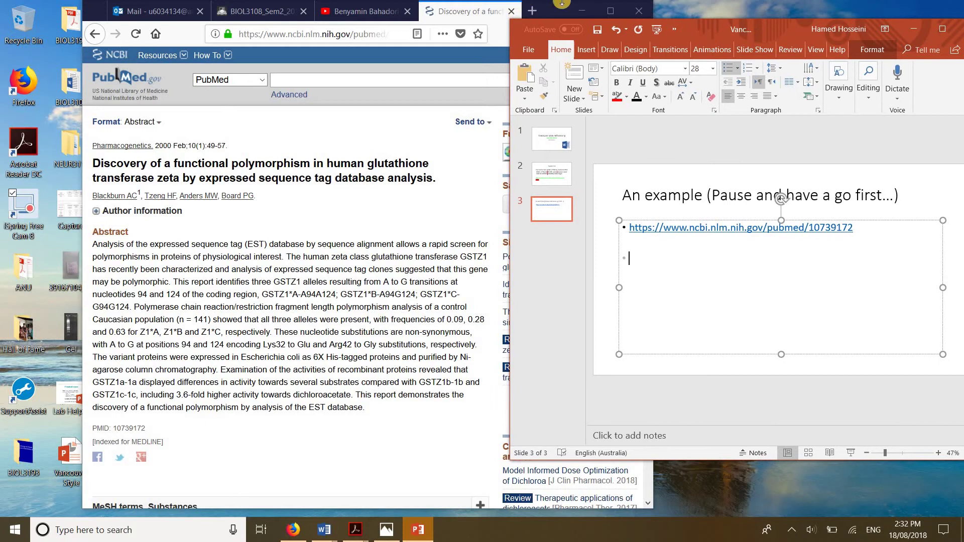
click(506, 18)
drag(506, 19, 436, 19)
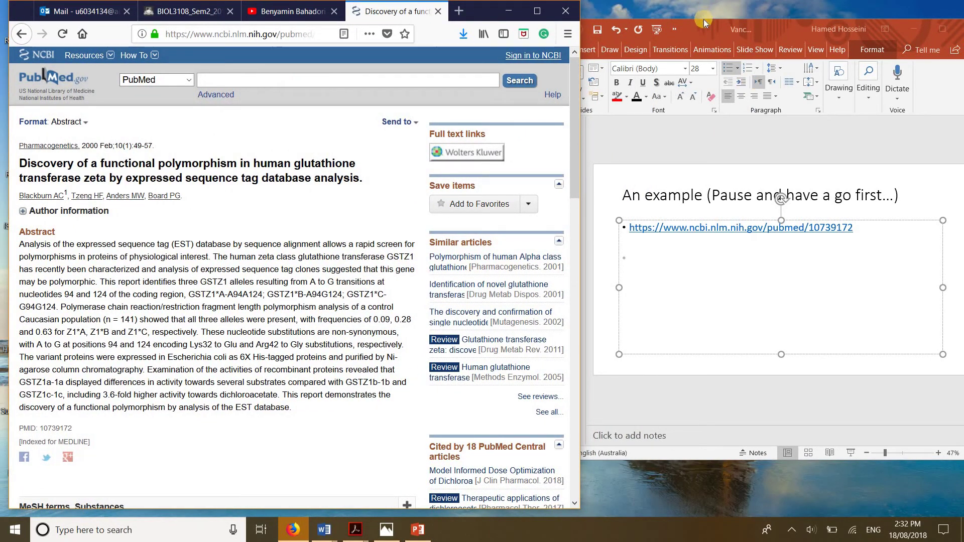
Type the four-author list as the start of slide 3's new reference bullet
drag(703, 19, 704, 13)
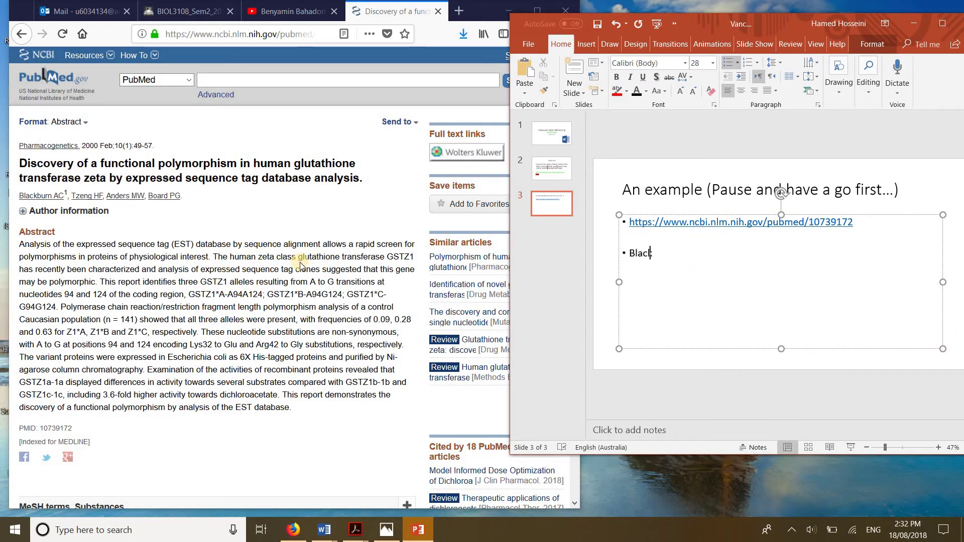
text(burn AC,)
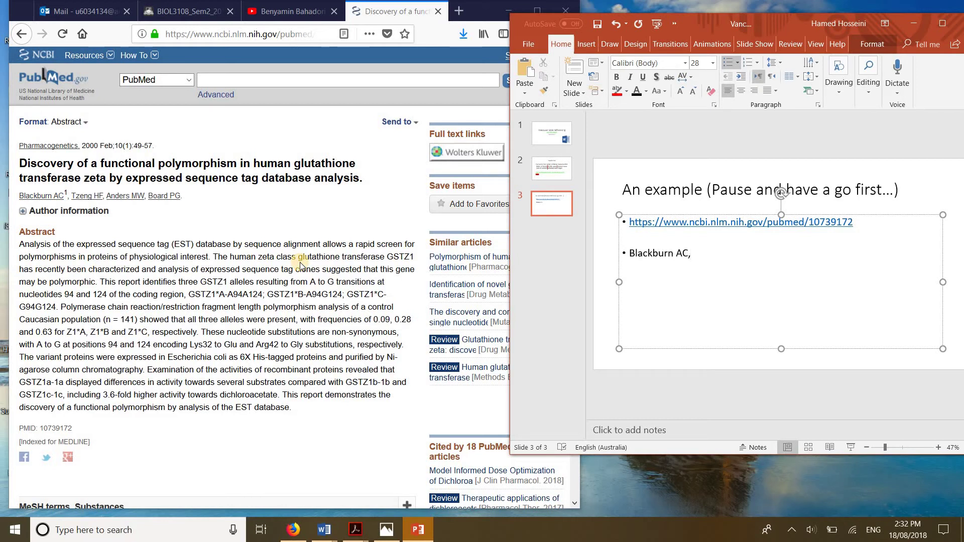
text( Tz)
text(eng HF, Andres MW, )
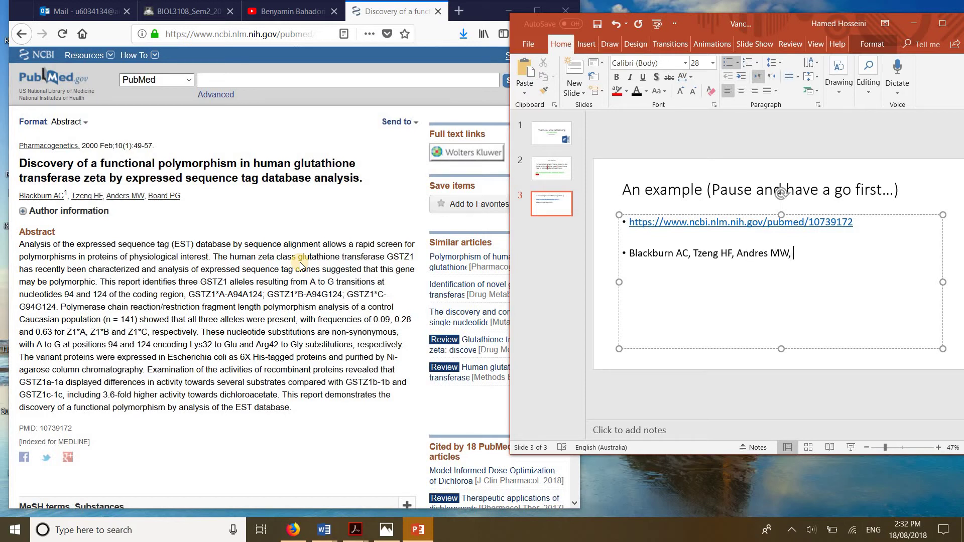
text(B)
Add the title 'Discovery of a functional polymorphism… expressed sequence tag database analysis.'
click(937, 447)
click(937, 448)
click(938, 447)
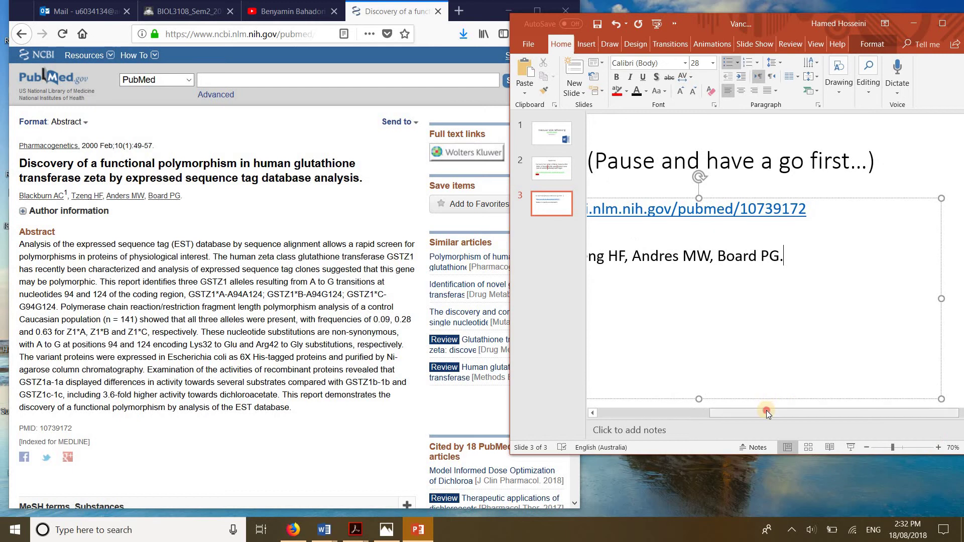
drag(766, 411, 699, 410)
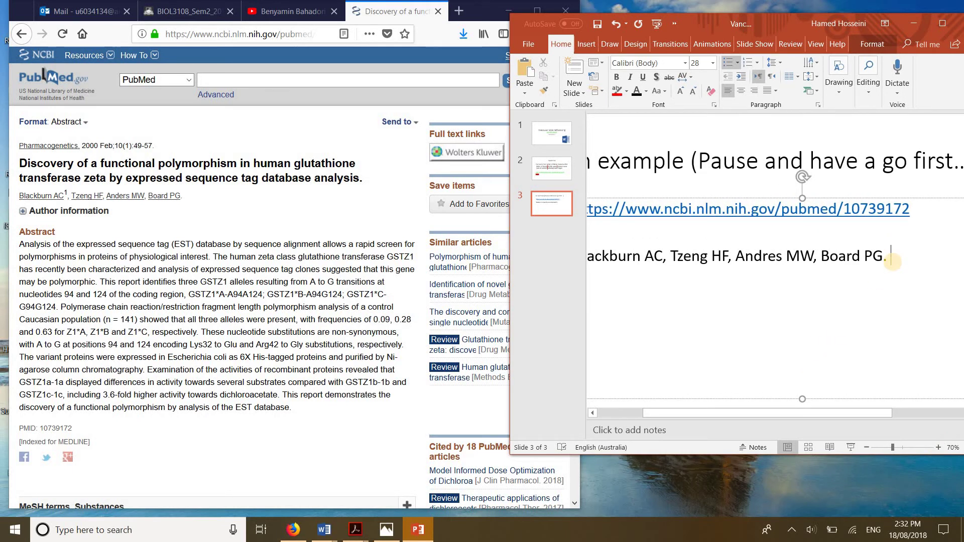
text(Discovery of a functional c)
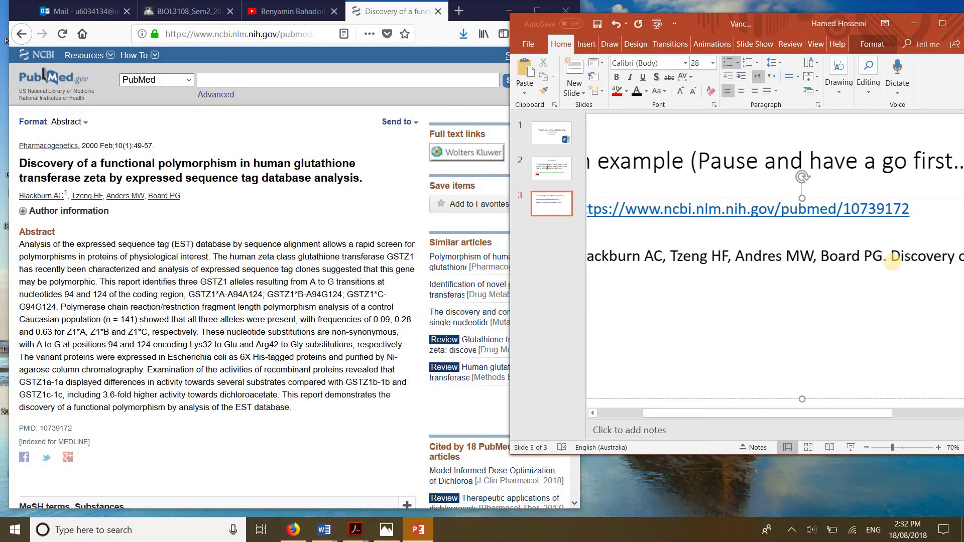
key(BackSpace)
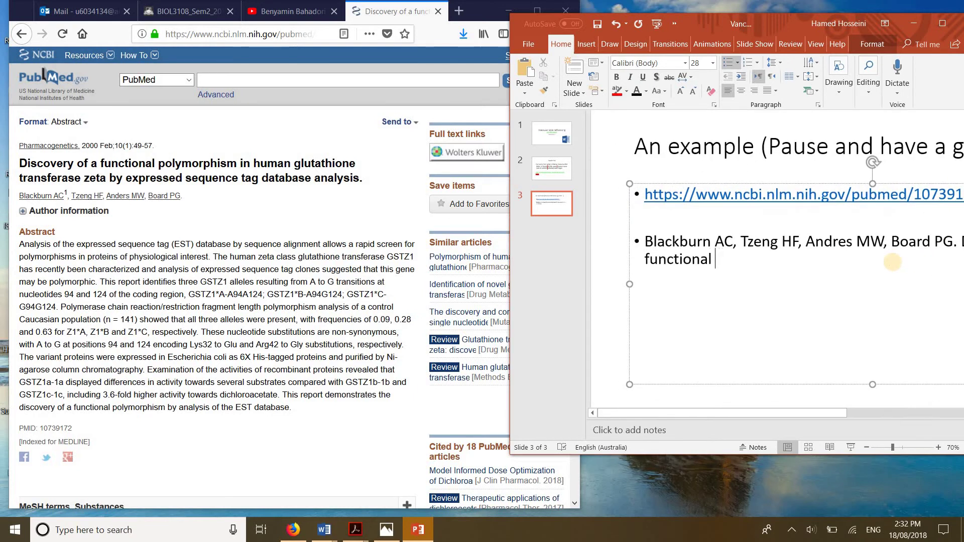
text(polymorphism)
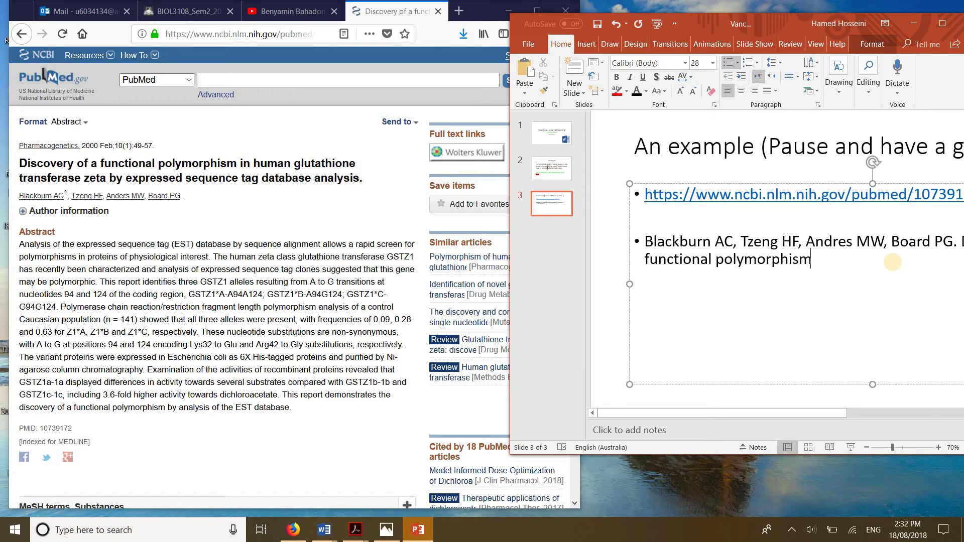
text( in human g)
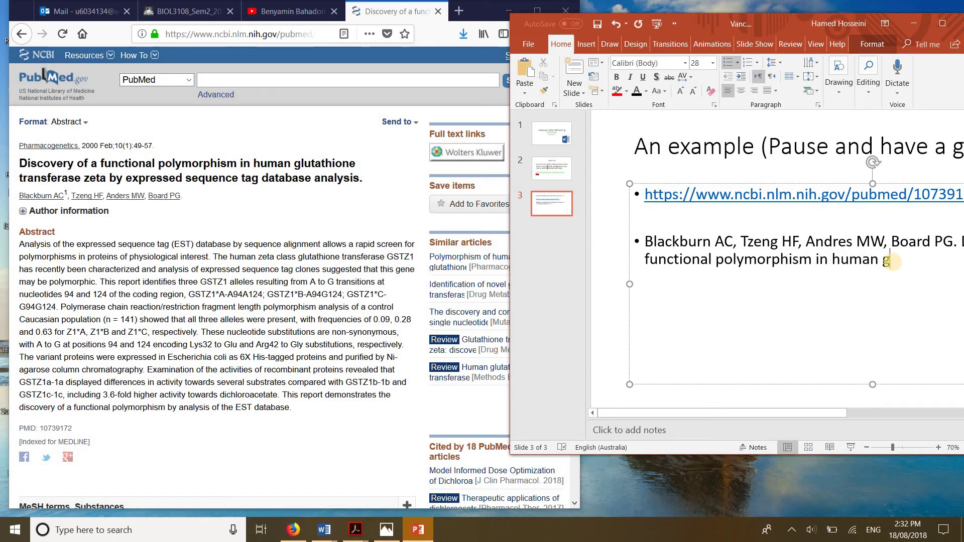
text(luthai)
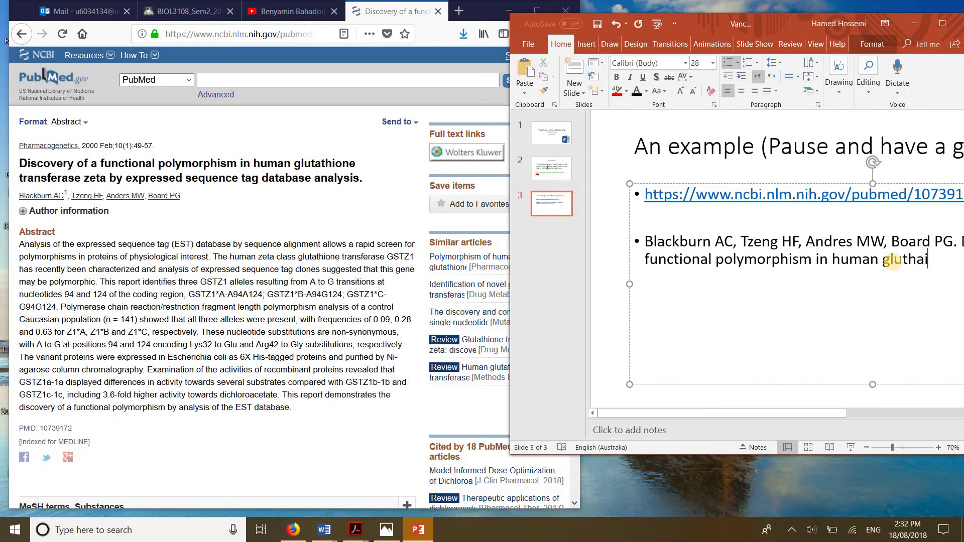
text(one ttran)
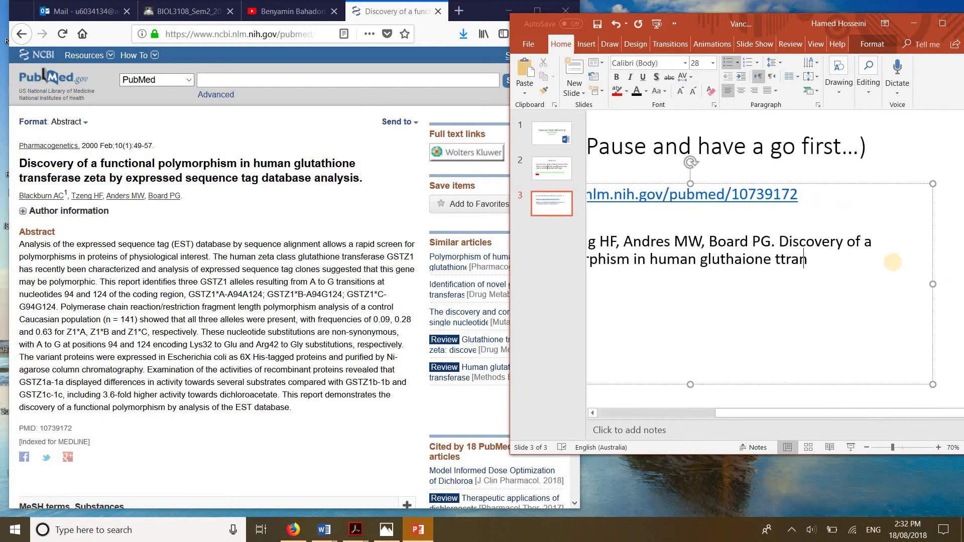
text(sferase zet)
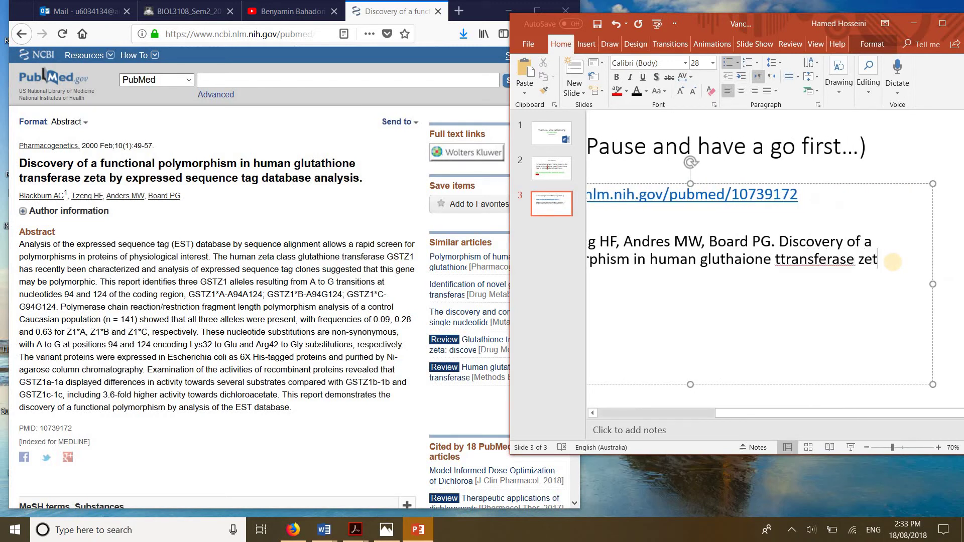
text(a by expressed )
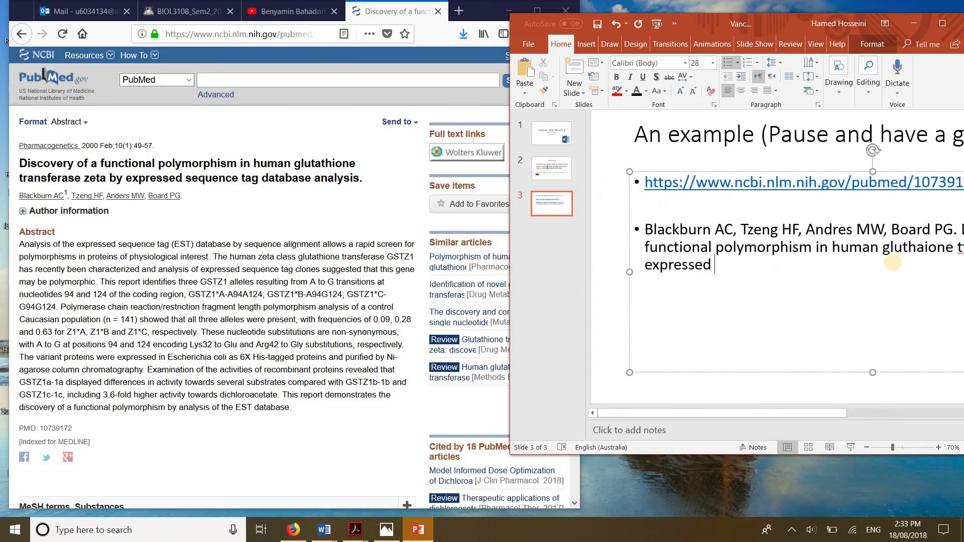
text(sequence tag d)
text(ata)
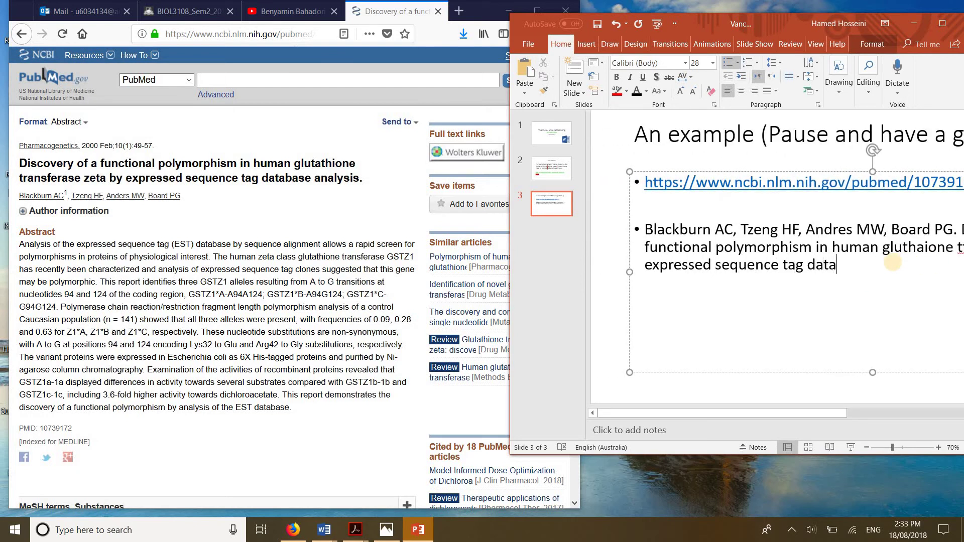
text(base analysis)
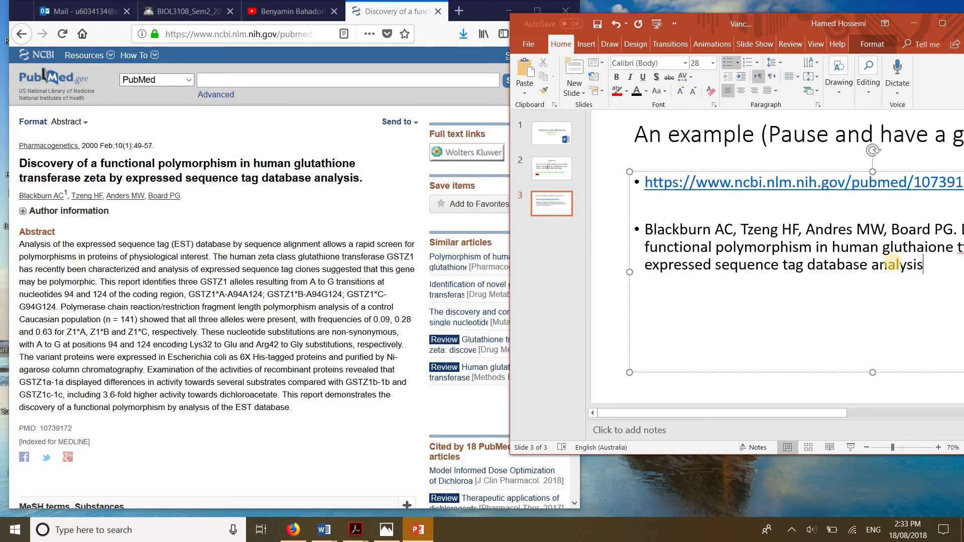
text(.)
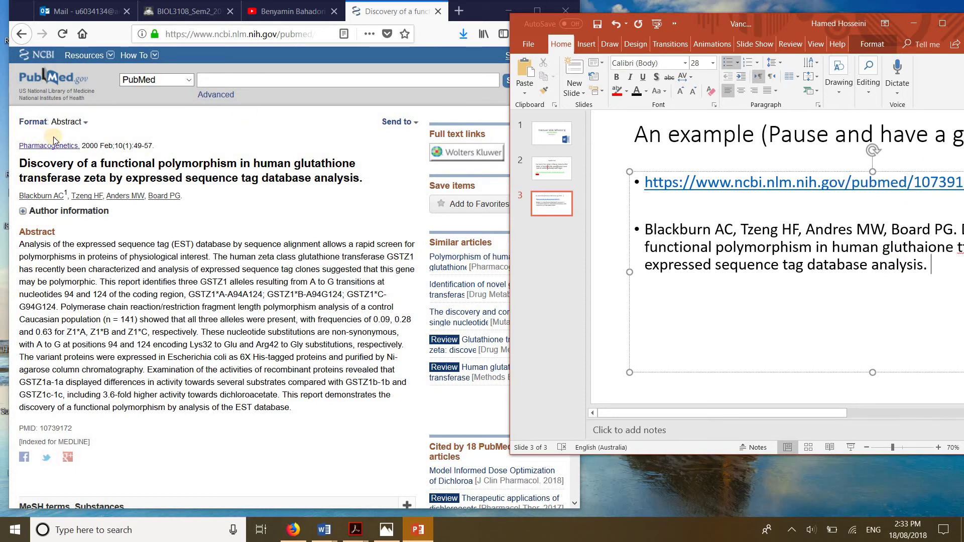
Append upright 'Pharmacogenetics 2000; 10(1):' after the title, without parentheses around 2000
click(937, 272)
text(P)
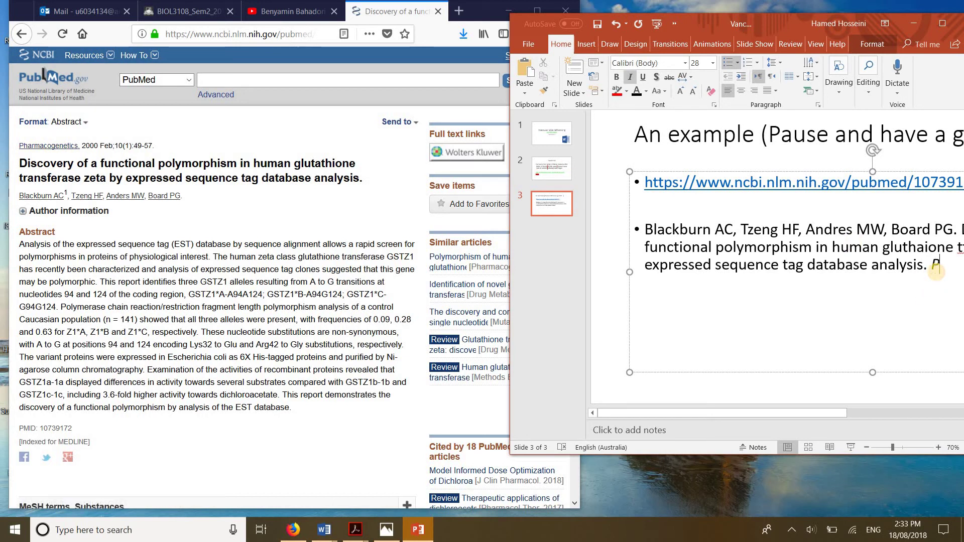
text(haram)
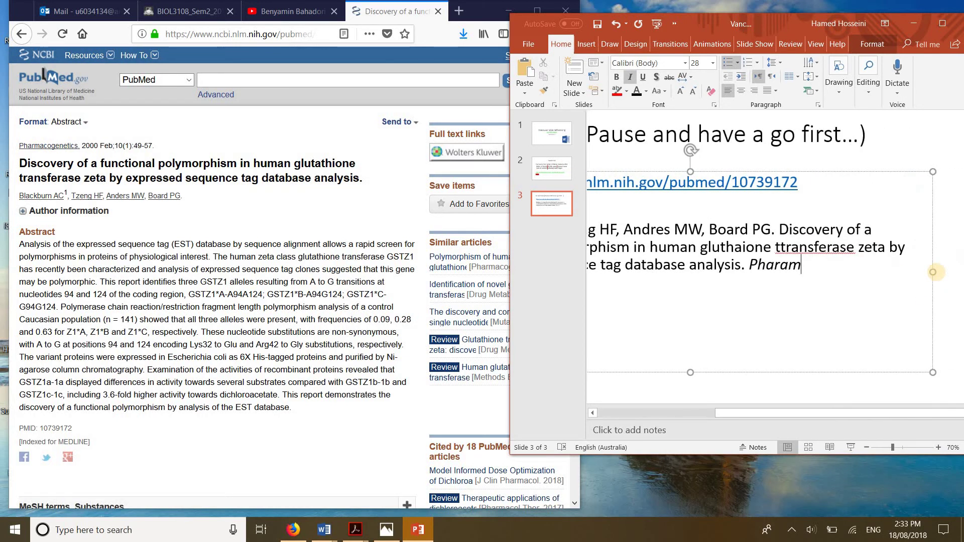
key(BackSpace)
key(BackSpace)
key(BackSpace)
key(BackSpace)
key(BackSpace)
key(BackSpace)
key(ctrl+i)
text(P)
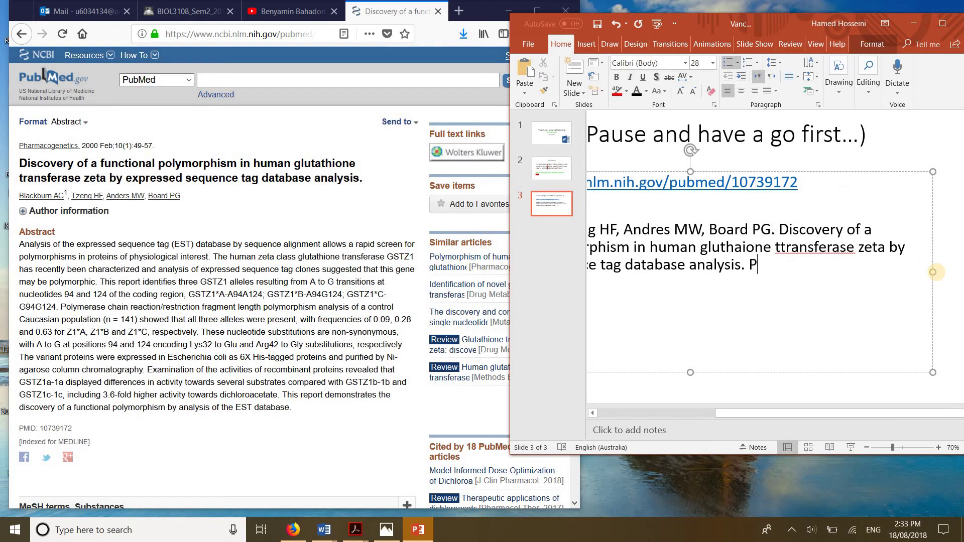
text(harmacoge)
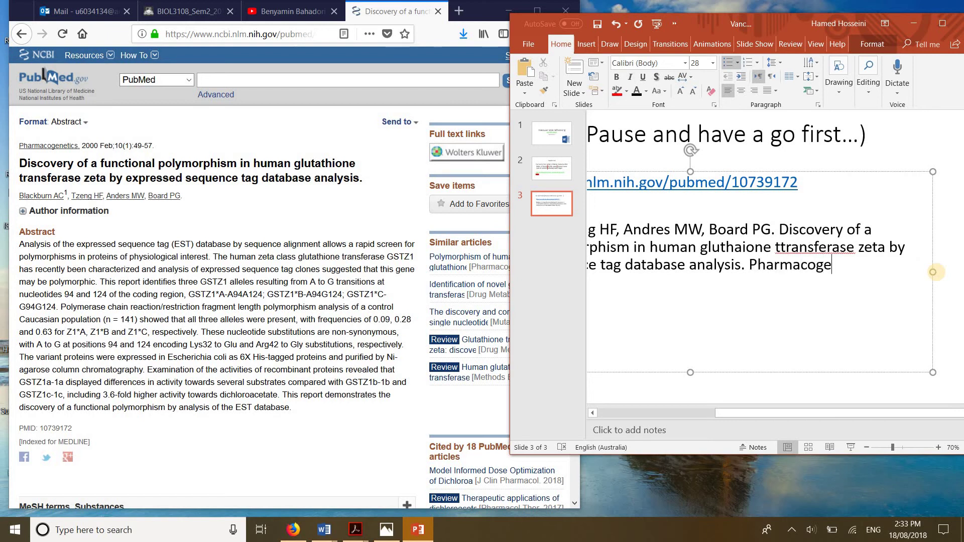
text(netics (2000)
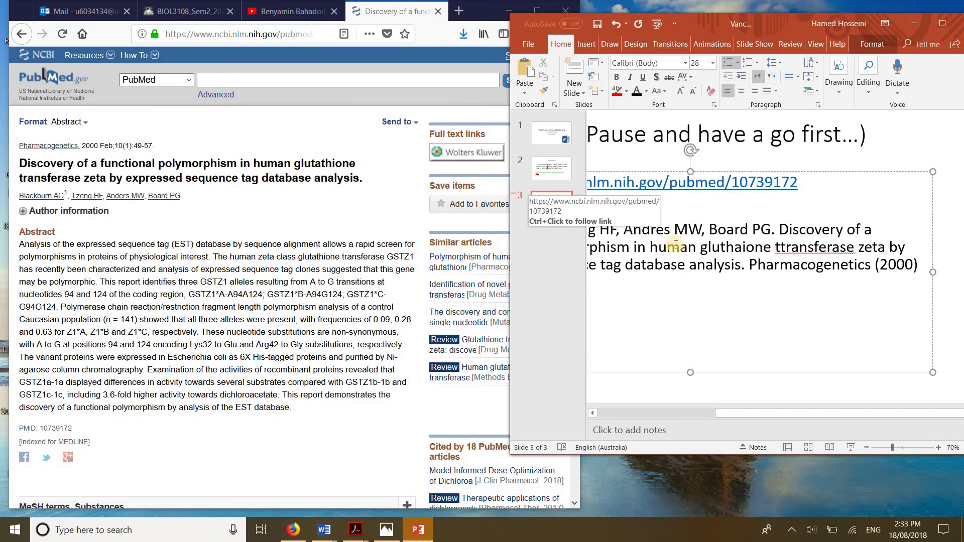
key(BackSpace)
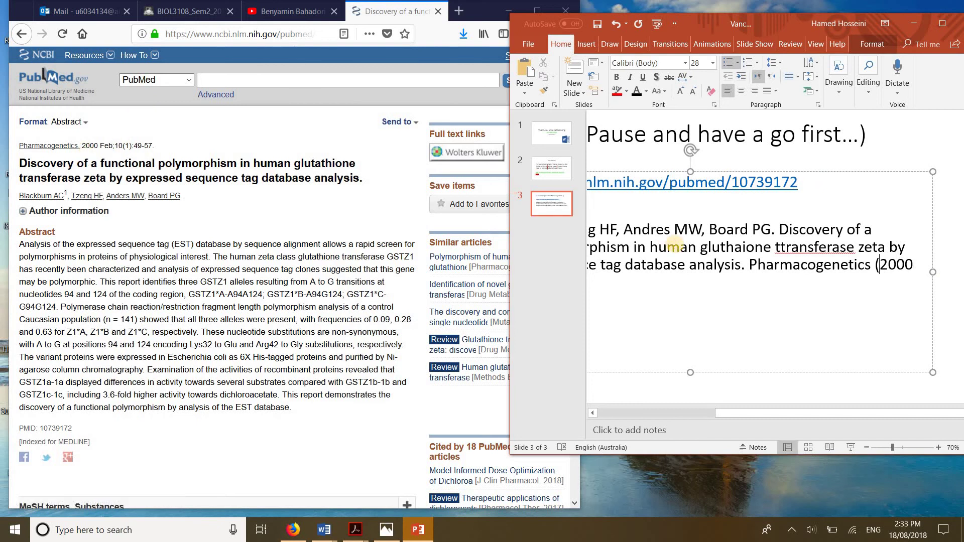
key(Right)
key(BackSpace)
text(;)
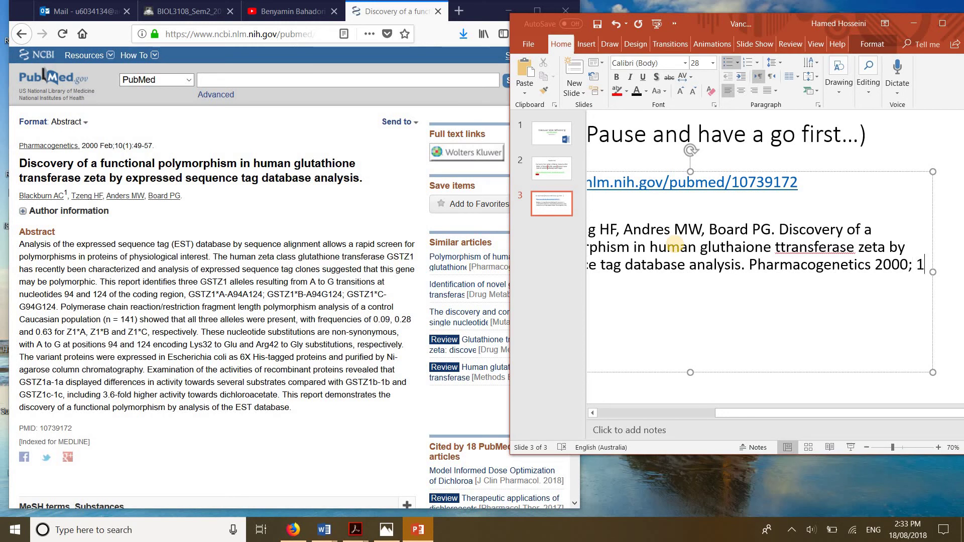
text( 10(1)
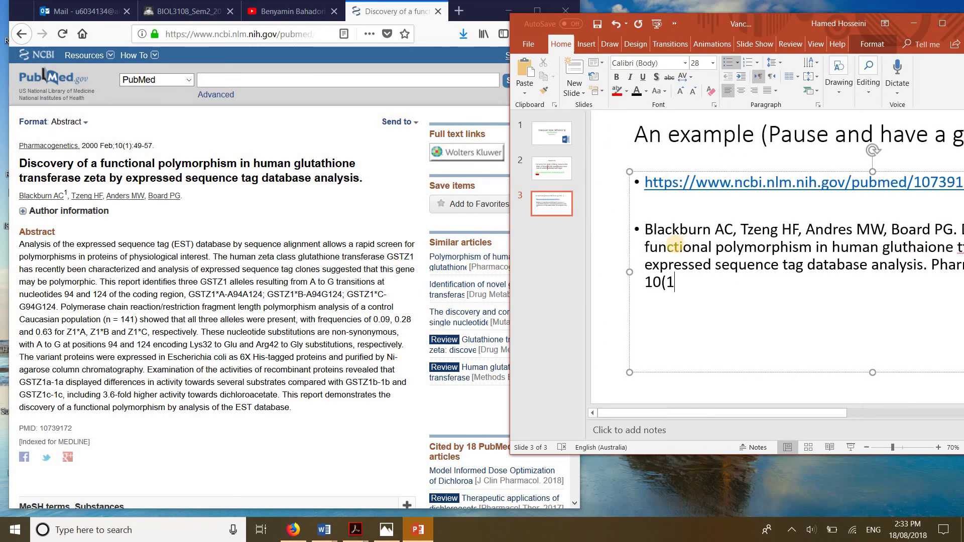
text())
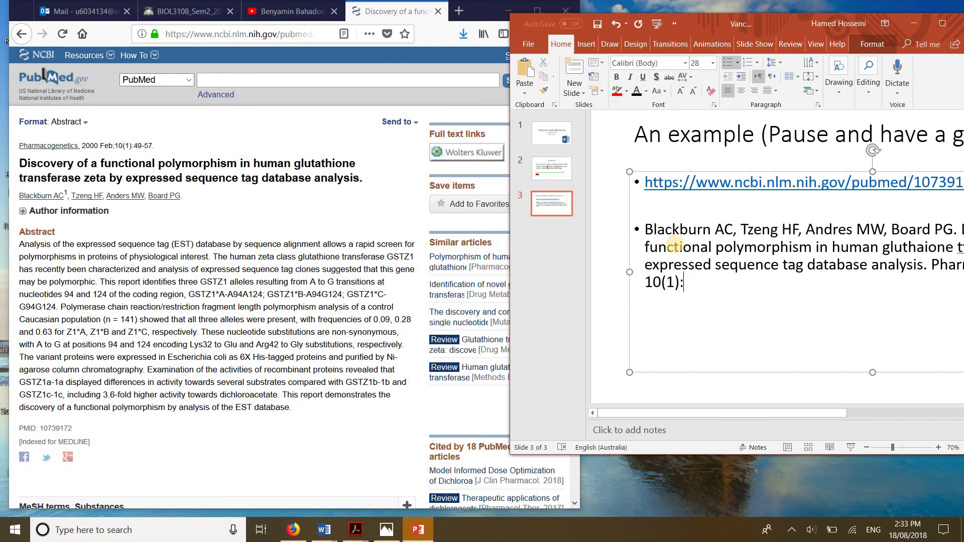
text(:)
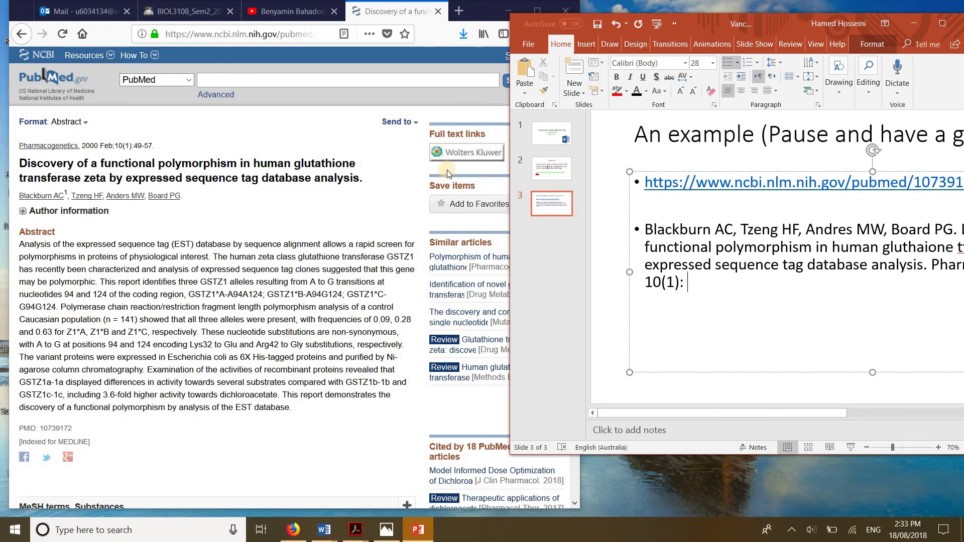
Add the page range 49-57 after '10(1):' in slide 3's reference
drag(154, 146, 109, 147)
click(128, 147)
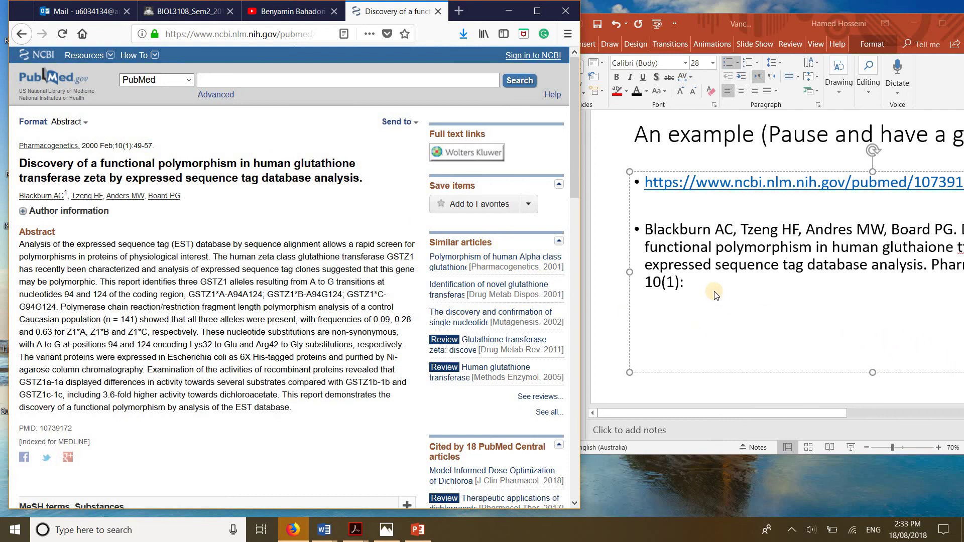
click(700, 286)
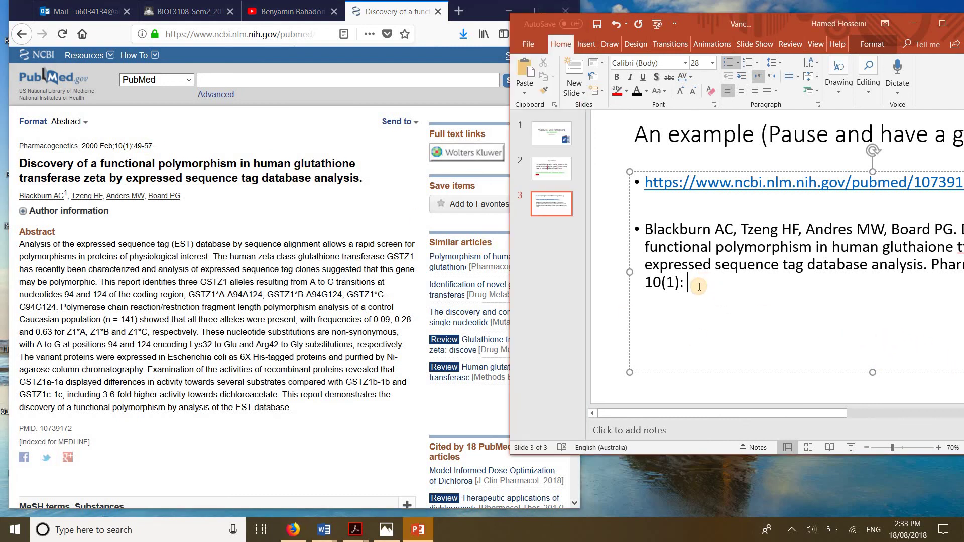
text(49-57)
Compare with slide 2's format, then return to the finished slide 3 reference
click(553, 171)
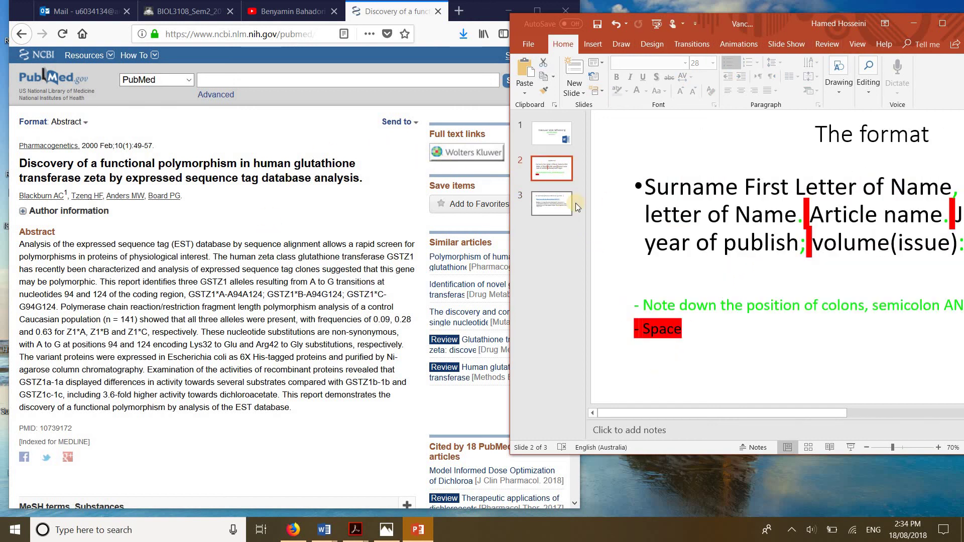
click(546, 229)
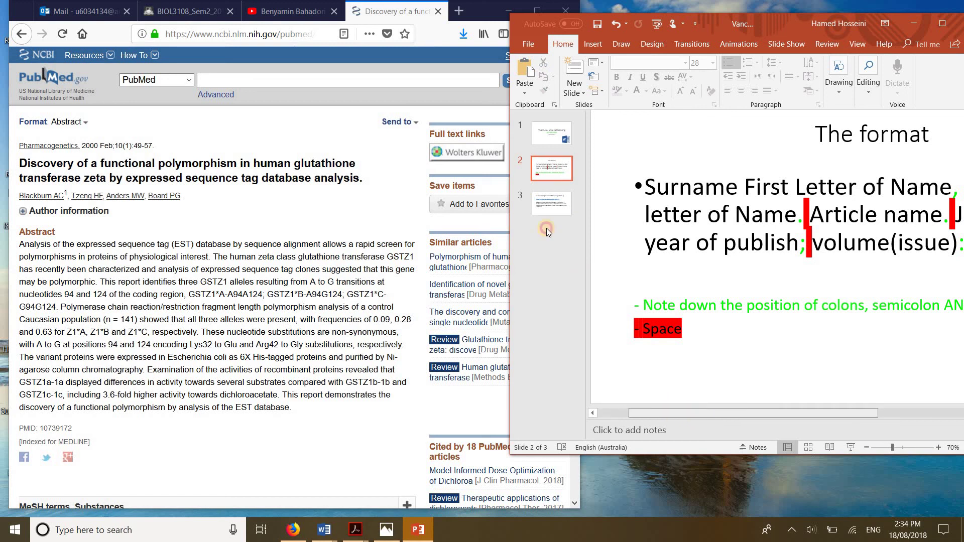
click(553, 198)
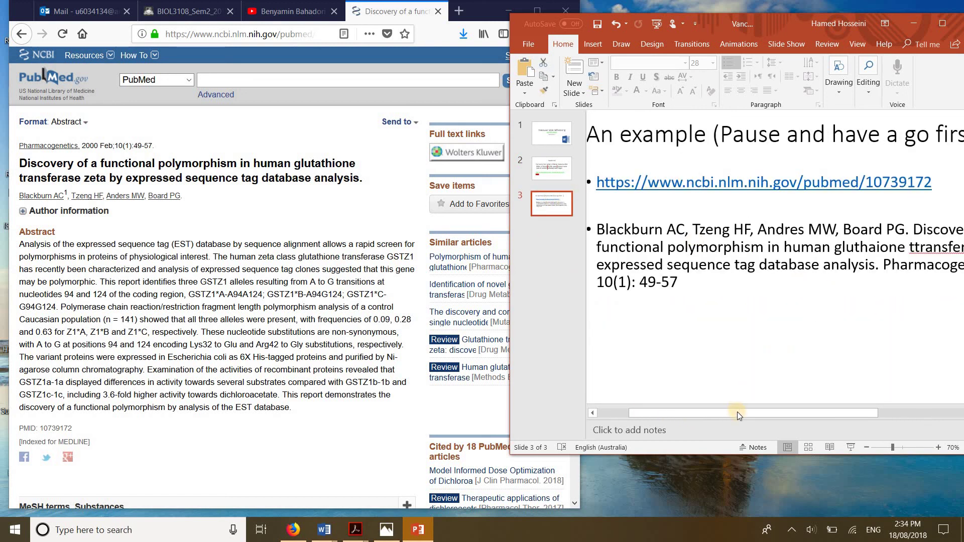
drag(737, 411, 828, 412)
Resize the slide zoom and return to slide 2, 'The format', for comparison
click(870, 448)
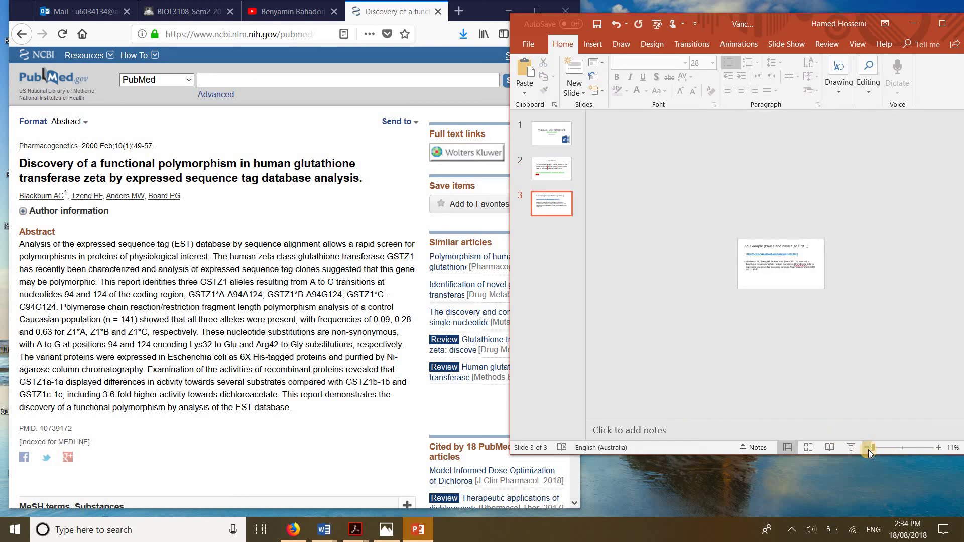
click(935, 448)
click(935, 448)
click(935, 448)
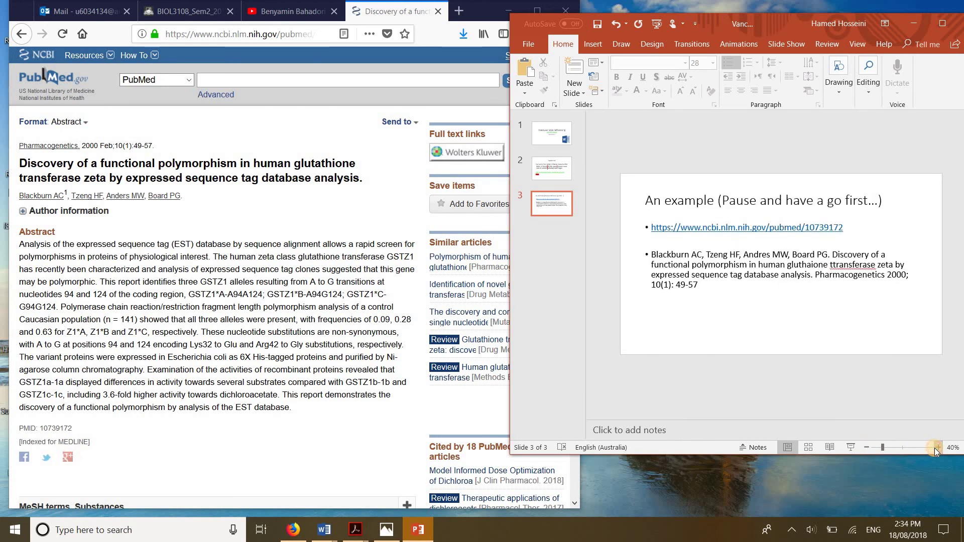
click(935, 448)
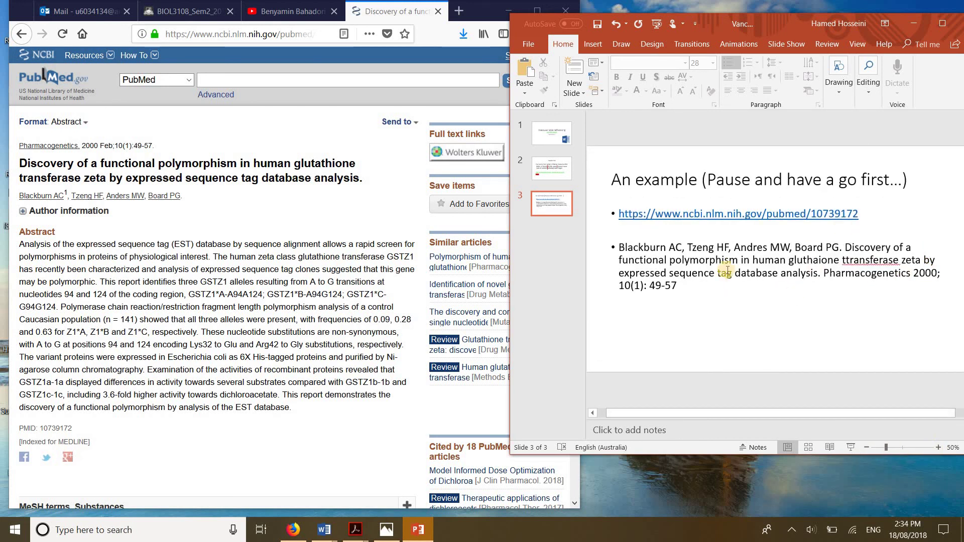
click(559, 174)
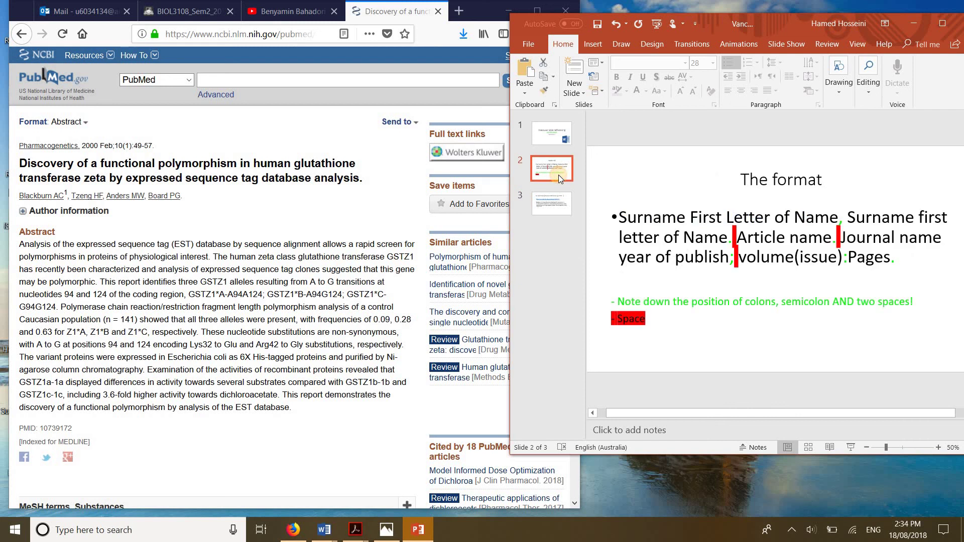